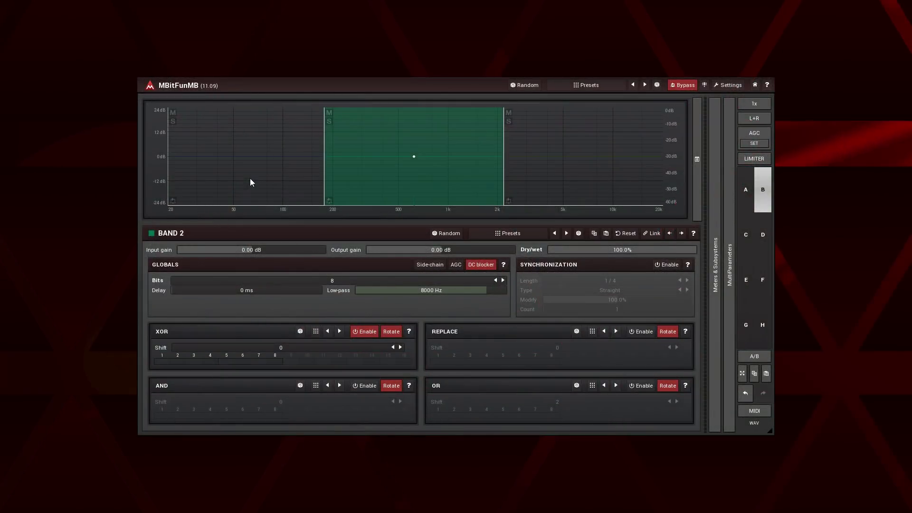
Step: Try the Analog LP, Linear-phase and Hybrid crossovers, then settle on Level crossover mode
right_click(250, 178)
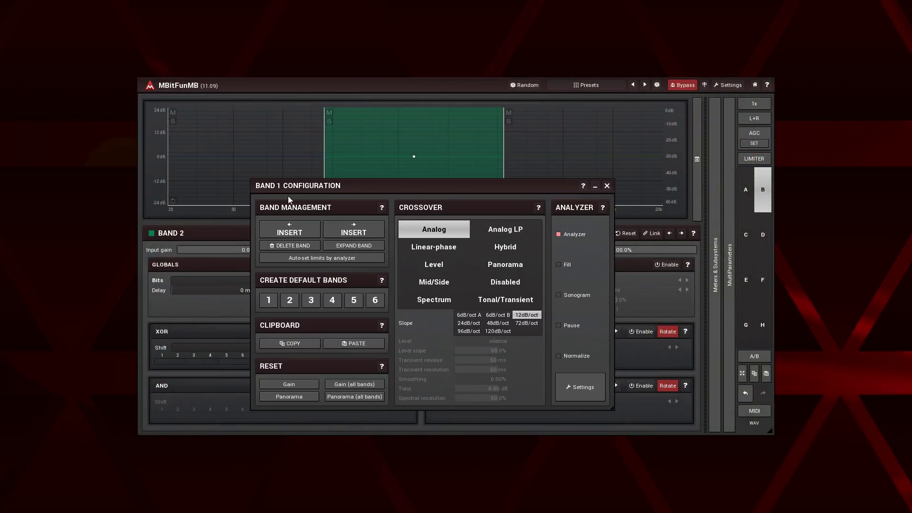
left_click(501, 232)
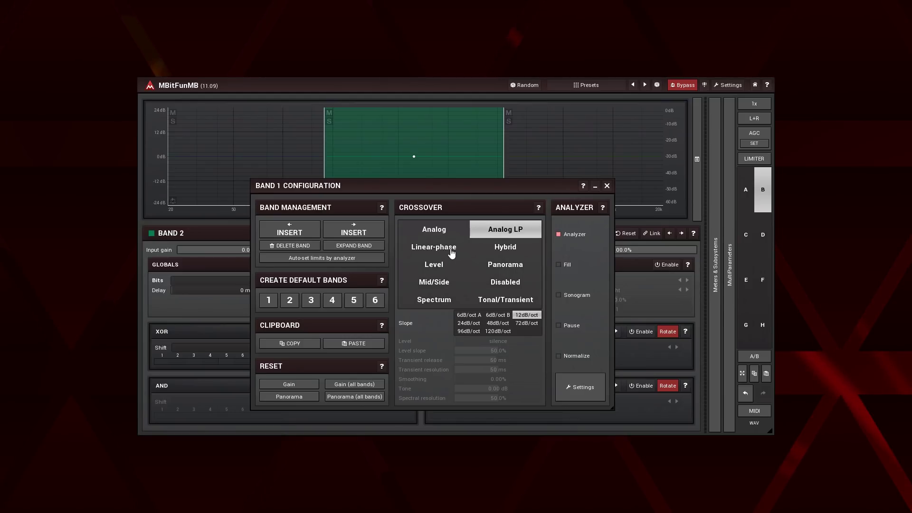
left_click(444, 253)
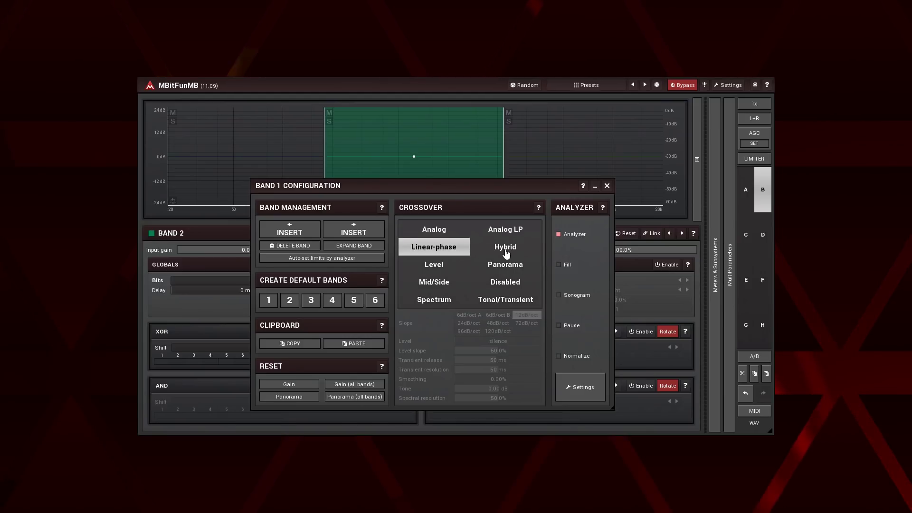
left_click(506, 253)
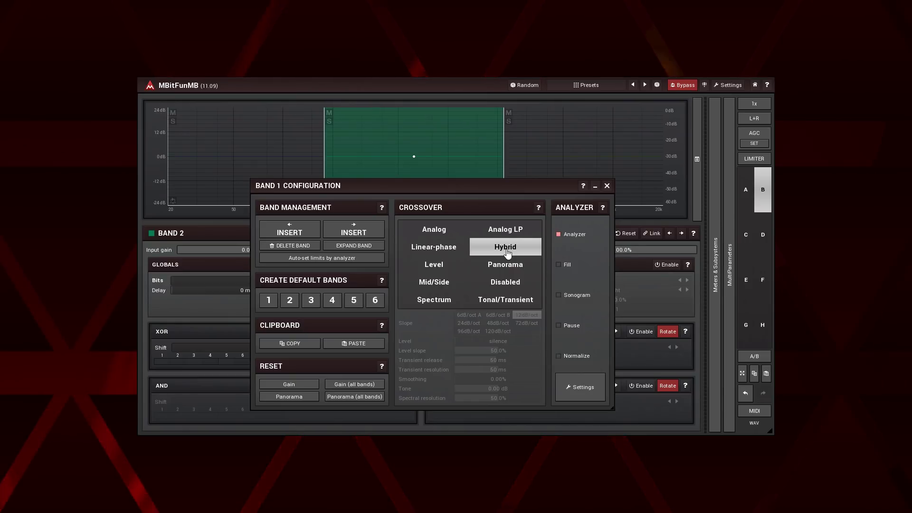
left_click(441, 268)
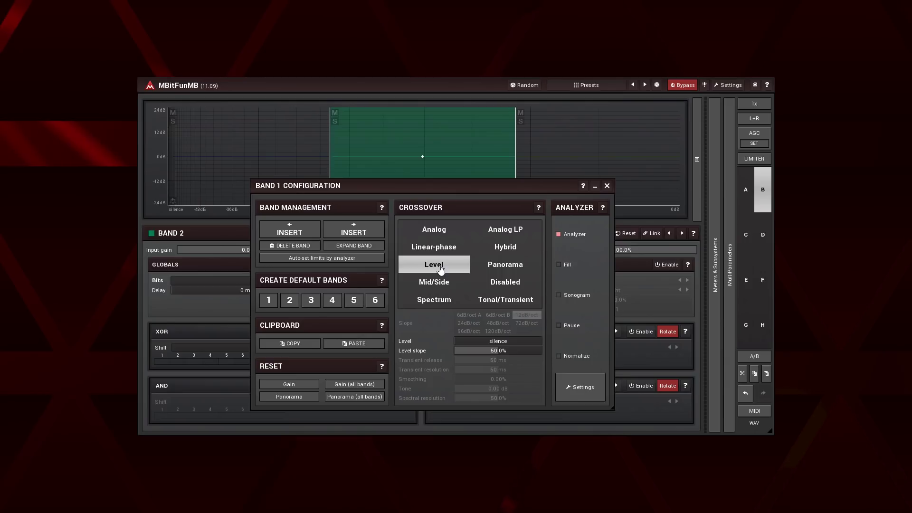
left_click(607, 187)
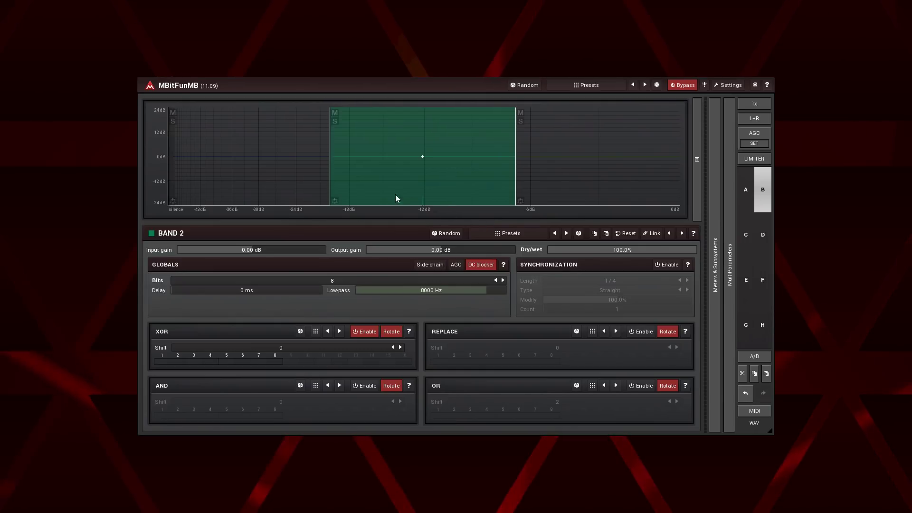
Step: Nudge Band 2's lower level edge and raise the crossover level to -2.99 dB
left_click_drag(330, 183, 332, 186)
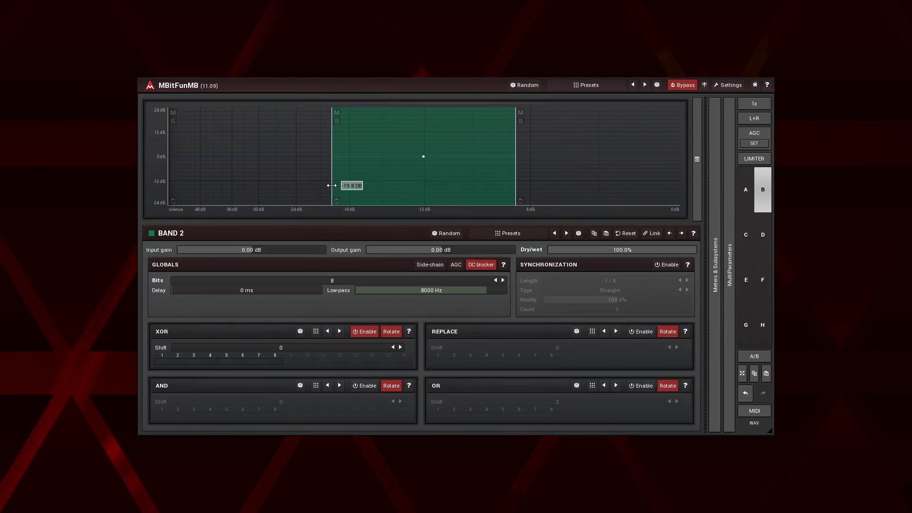
right_click(259, 204)
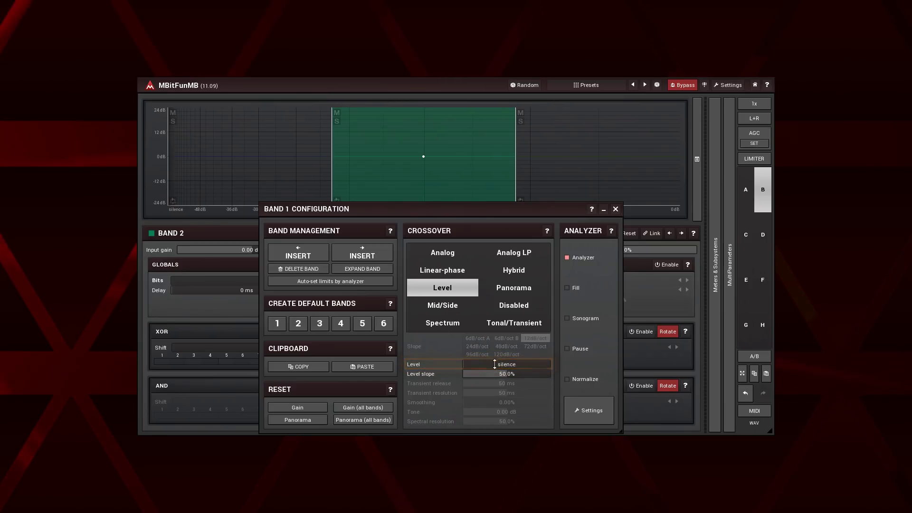
left_click_drag(481, 364, 536, 364)
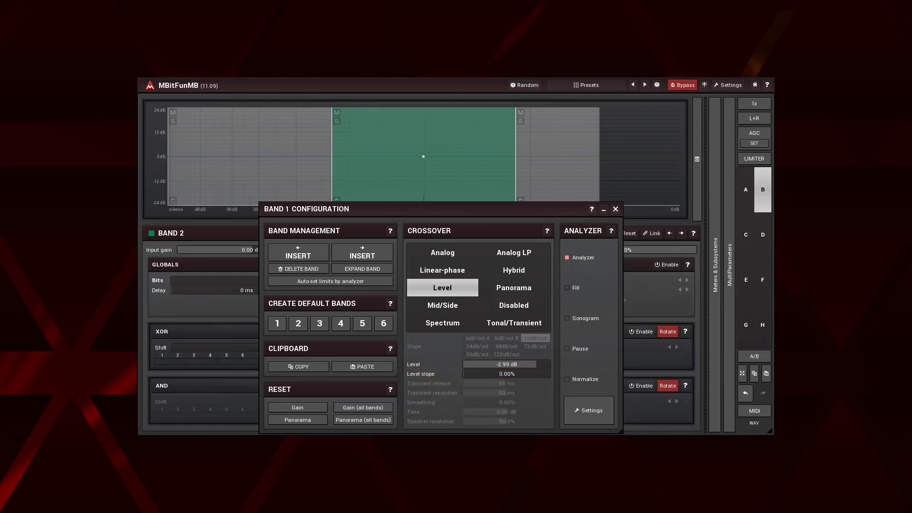
Step: Set the level slope to 100%, then switch to settings slot A
mouse_move(496, 373)
left_mouse_down()
mouse_move(496, 361)
mouse_move(496, 374)
left_mouse_up()
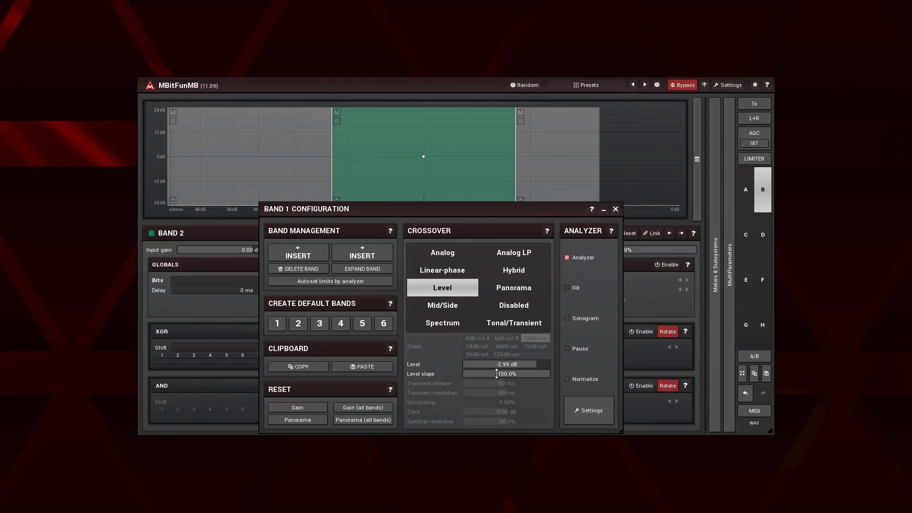
left_click(615, 210)
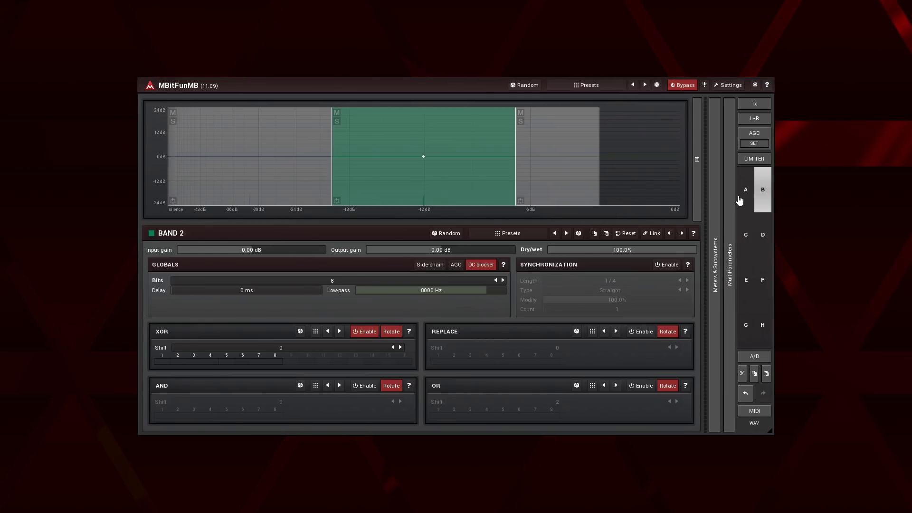
left_click(744, 200)
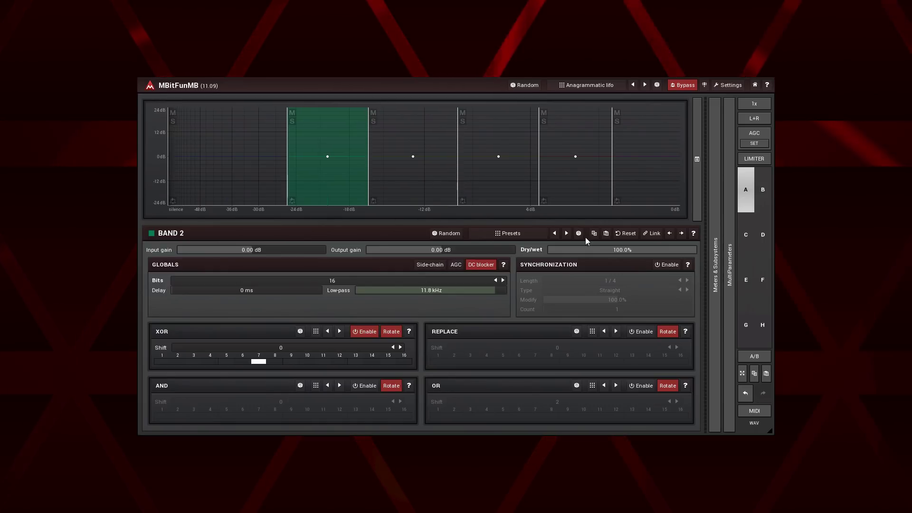
Step: Step through Bands 1 to 6, ending on Band 6 with 16 bits and a 3847 Hz low-pass
left_click(245, 181)
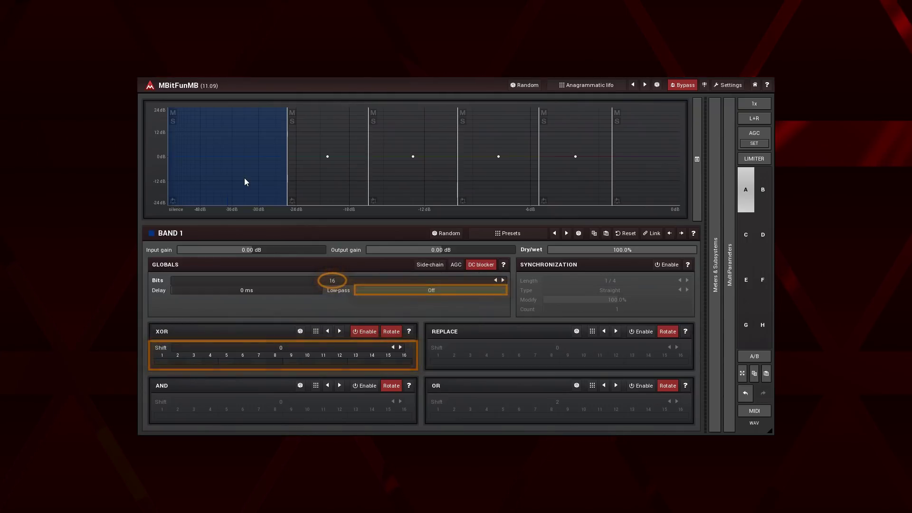
left_click(320, 178)
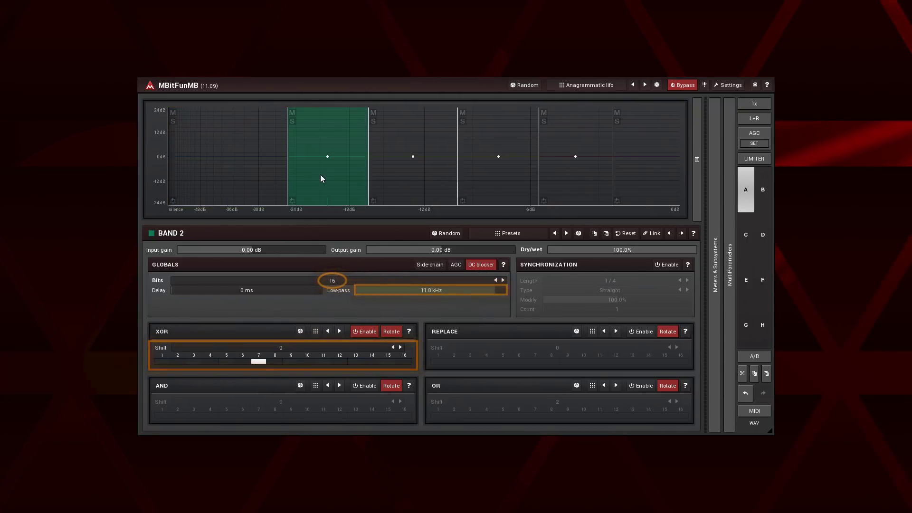
left_click(411, 181)
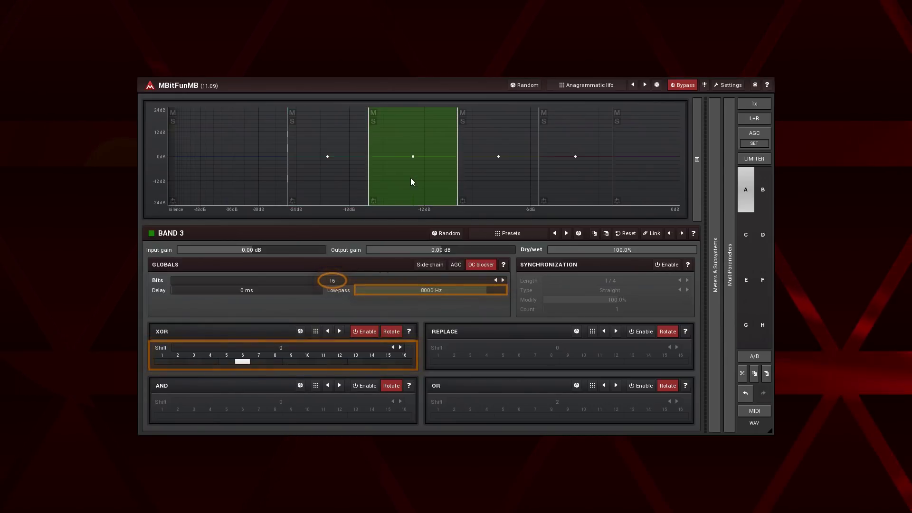
left_click(504, 176)
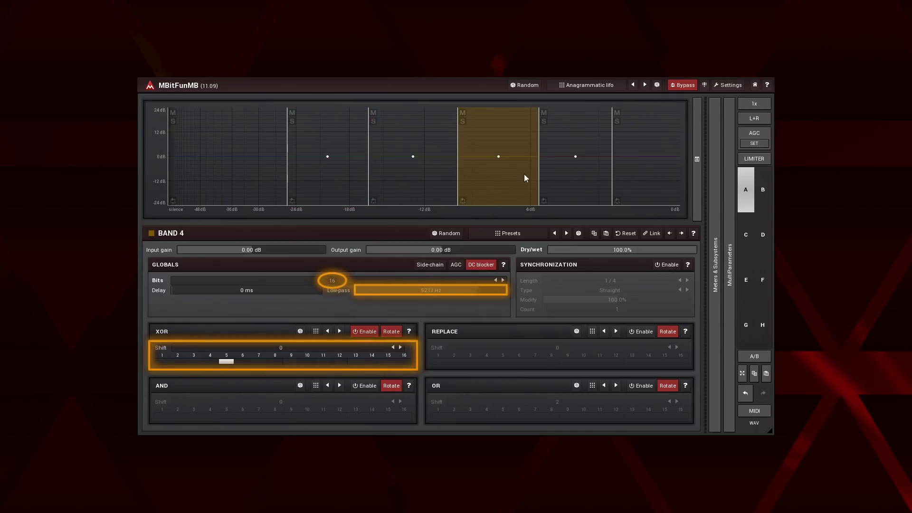
left_click(571, 179)
left_click(638, 179)
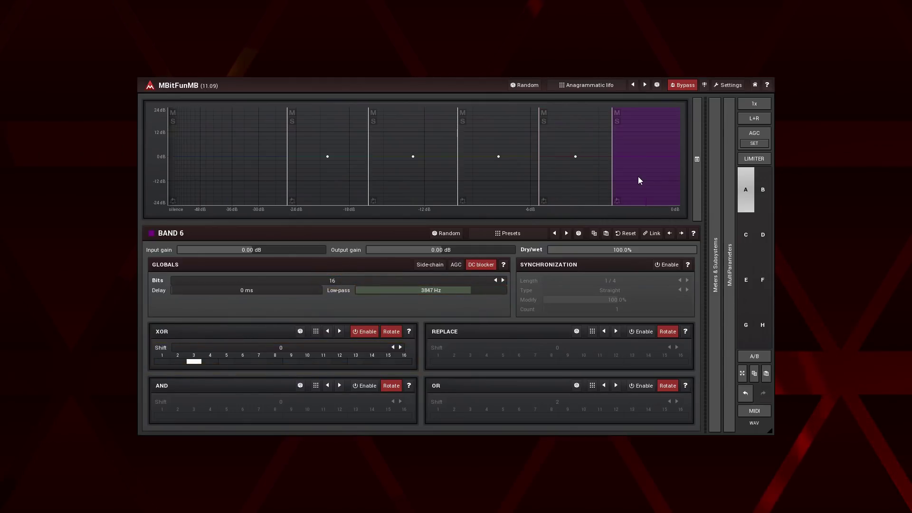
Step: Review the Level crossover settings in Band Configuration and close it
right_click(238, 199)
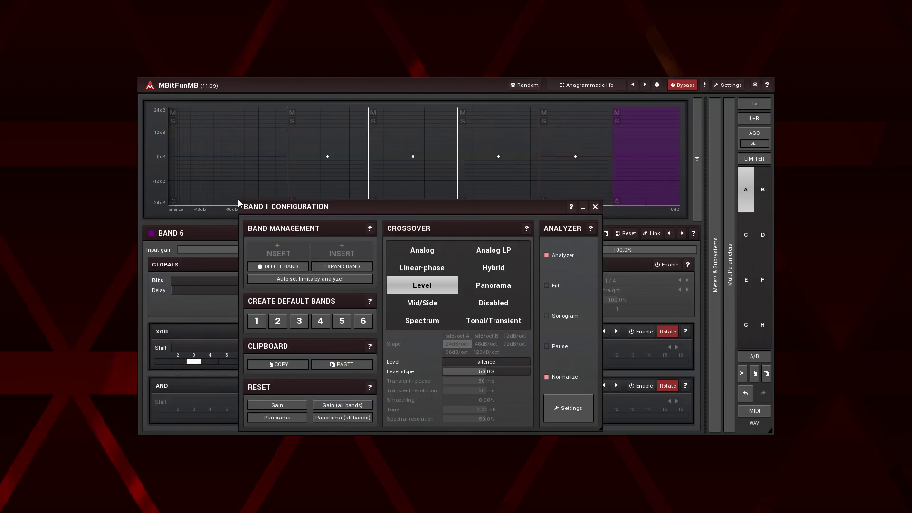
left_click(595, 207)
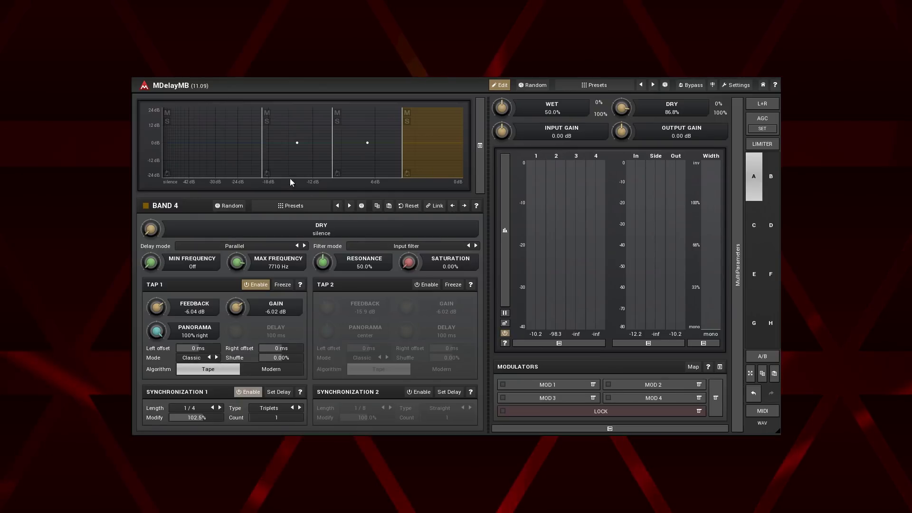
Step: View MDelayMB's Bands 1 through 4 in turn
left_click(239, 159)
left_click(309, 159)
left_click(360, 155)
left_click(420, 158)
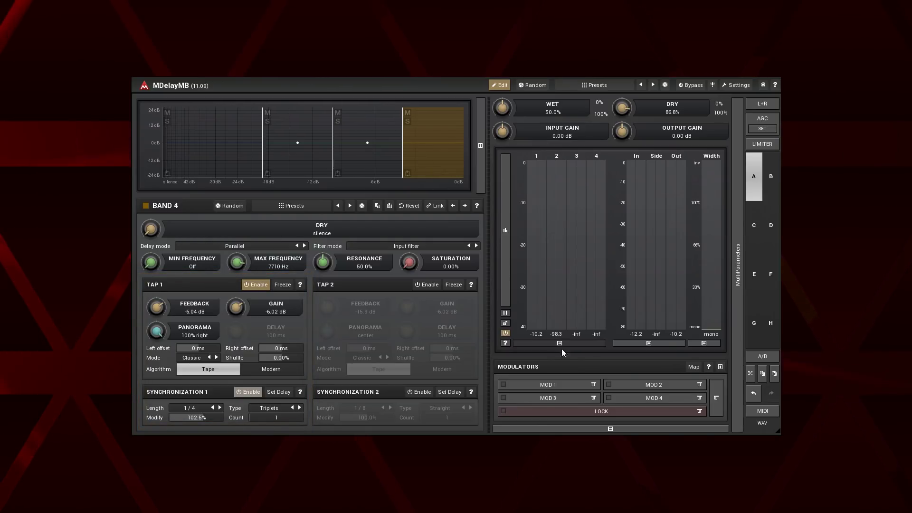
Step: Clear & Learn Modulator 1, then change the crossover level to -16.4 dB so it's learned
left_click(593, 384)
left_click(631, 422)
right_click(230, 170)
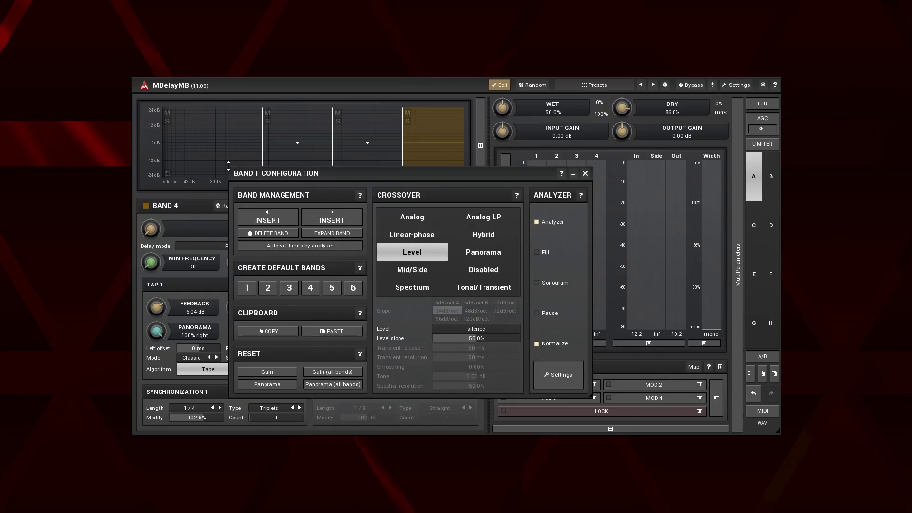
double_click(446, 328)
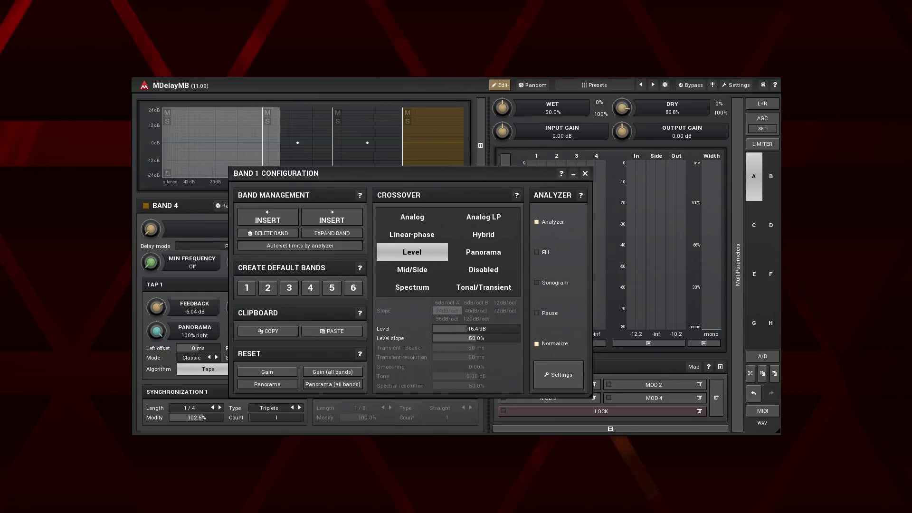
left_click(585, 174)
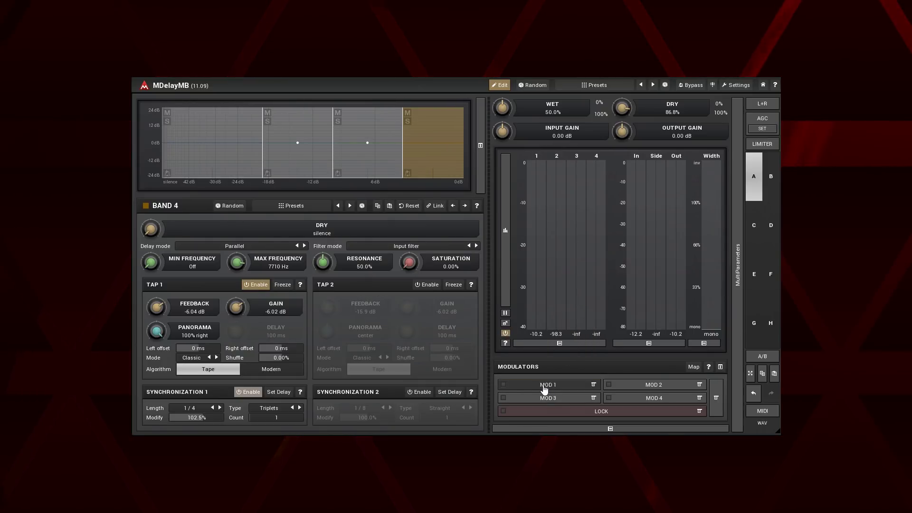
Step: Enable MOD 1 so the crossover level animates, then show Band 2 in MDynamicsMB
left_click(503, 384)
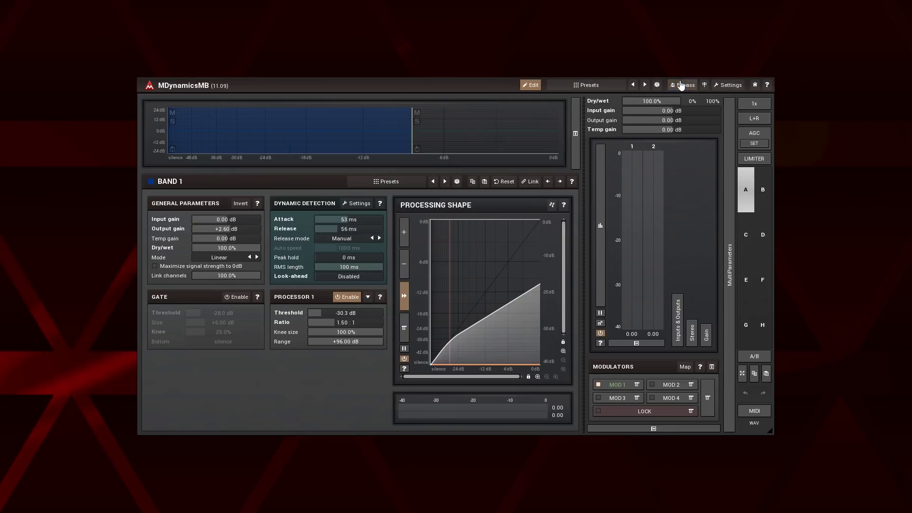
left_click(458, 126)
Step: Check Band 1, inspect MOD 1's Follower driving the level crossover, then return to Band 2
left_click(371, 122)
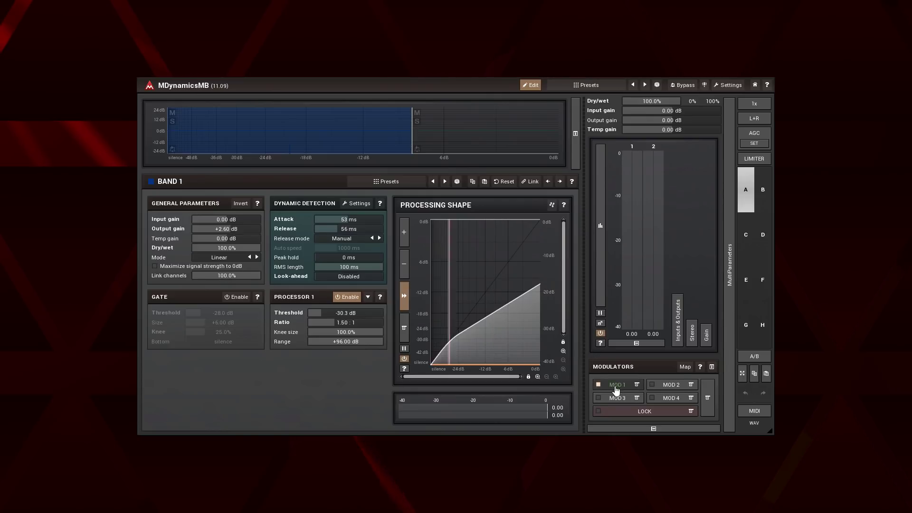
left_click(615, 385)
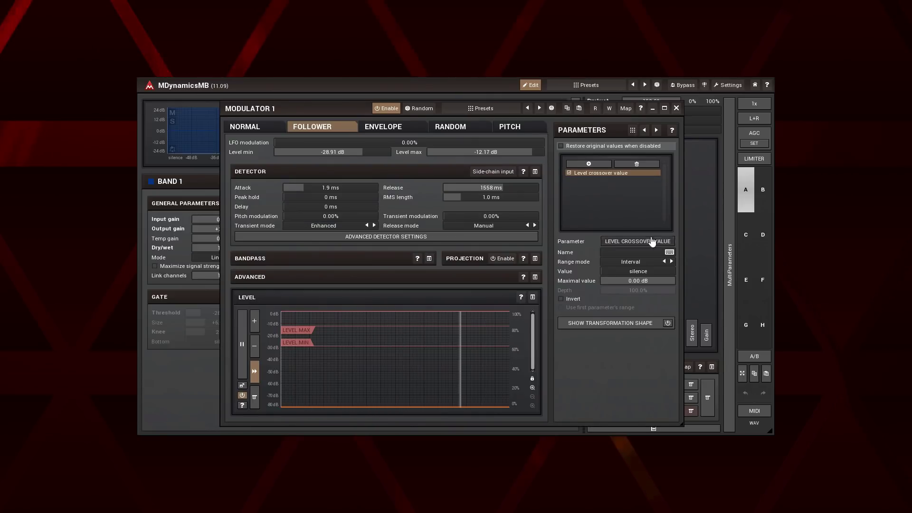
left_click(676, 108)
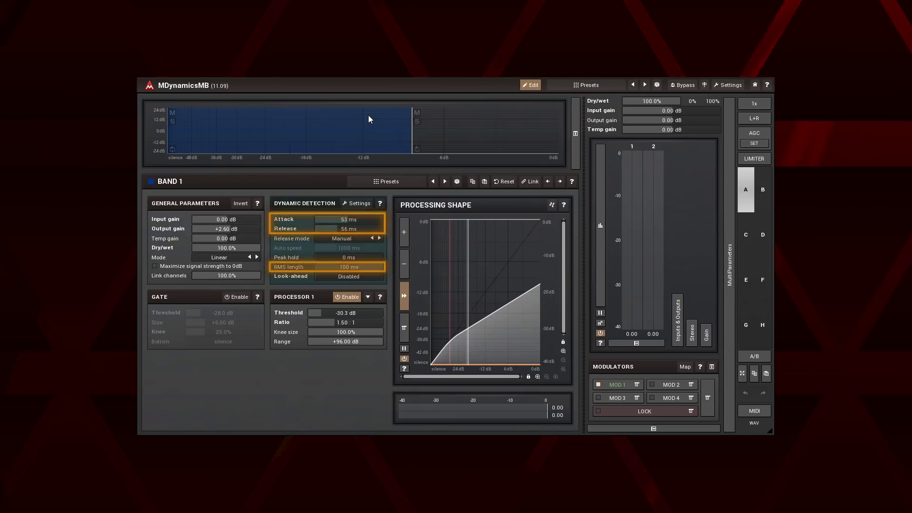
left_click(456, 122)
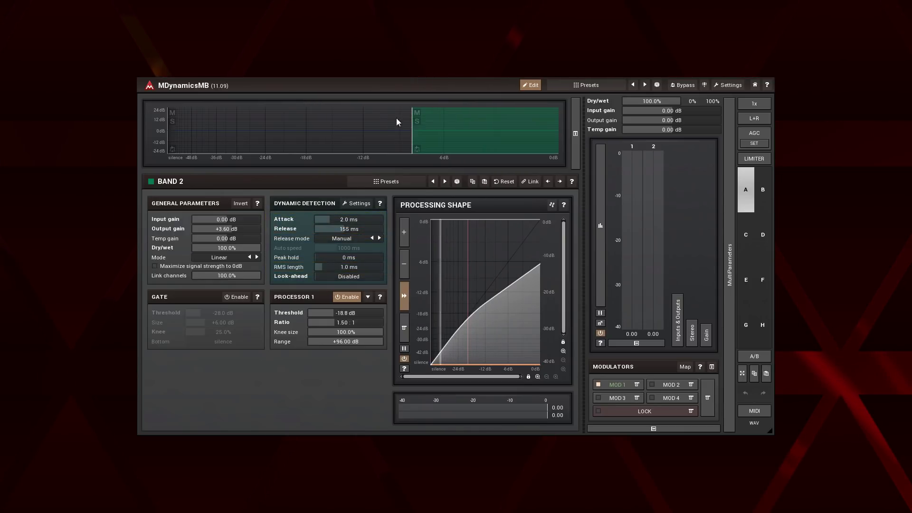
left_click(372, 123)
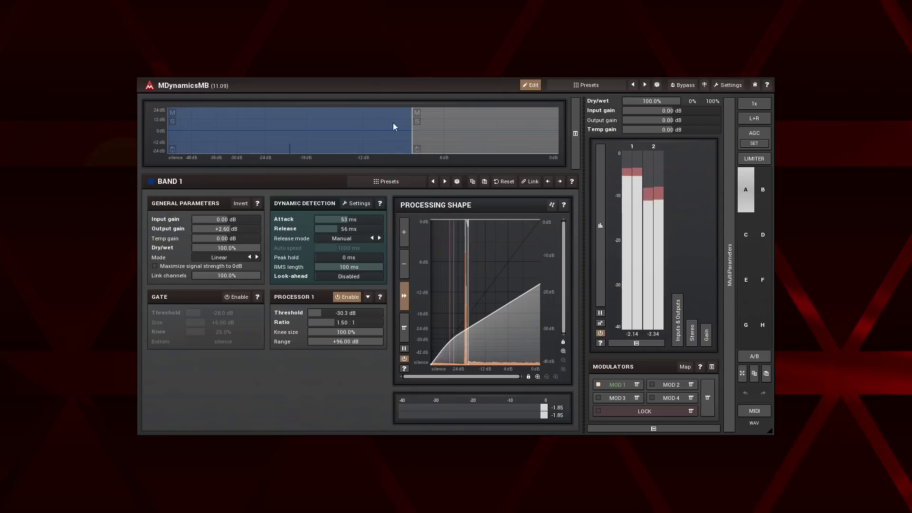
left_click(457, 124)
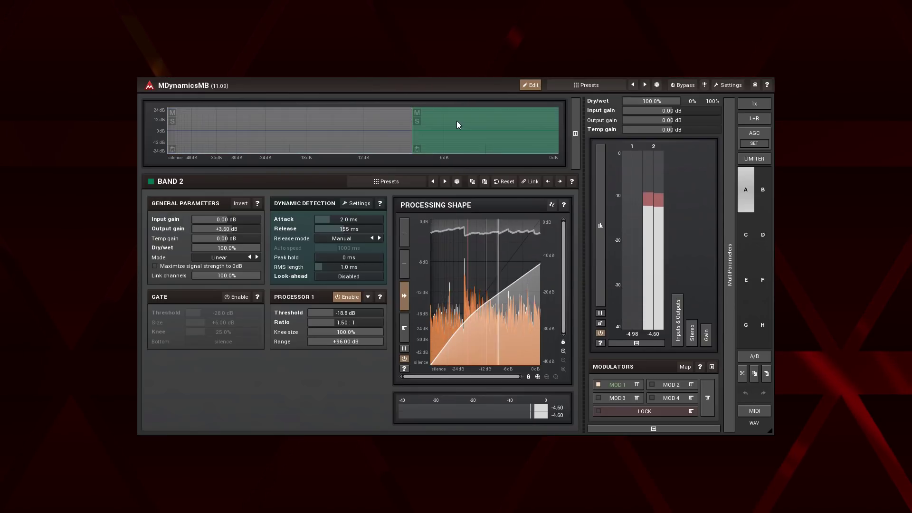